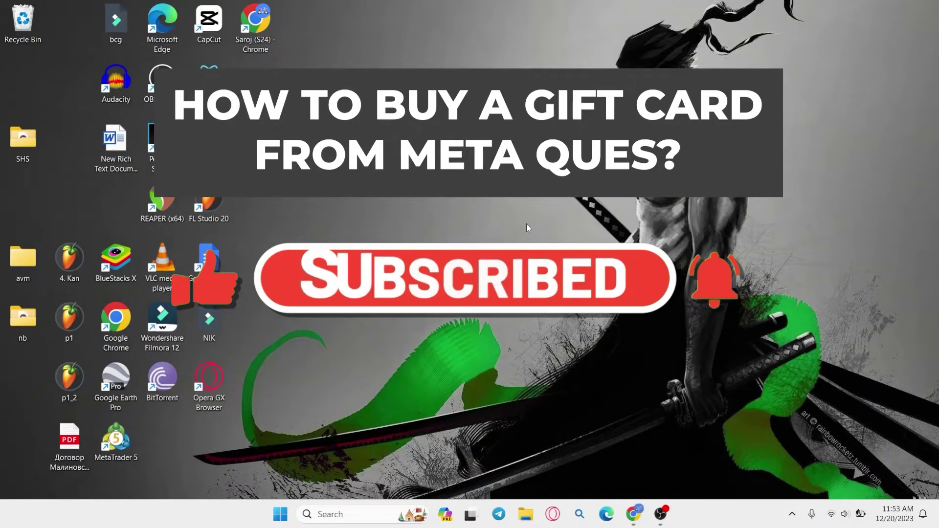
Maximize Chrome, load meta.com/quest/ and go to the Meta Quest gift cards page.
double_click(274, 26)
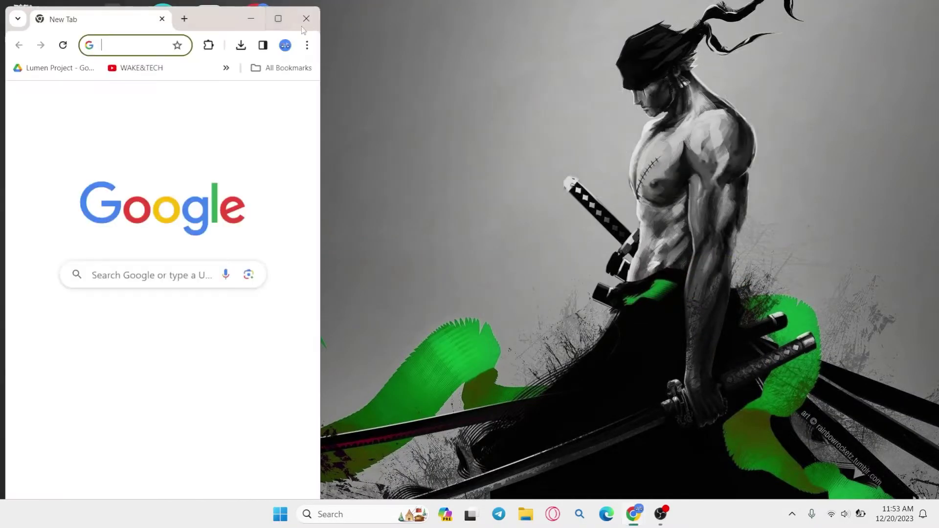
type("https://www.meta.com/quest/")
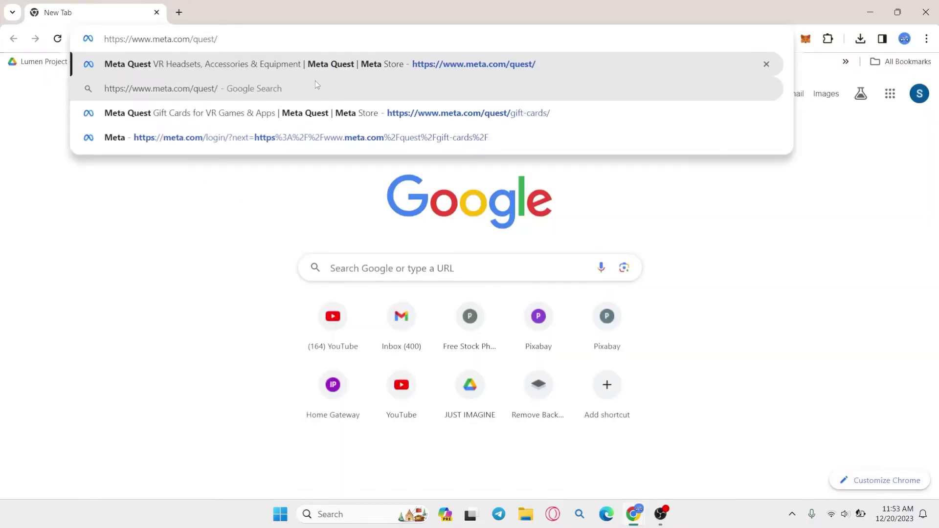
key("Return")
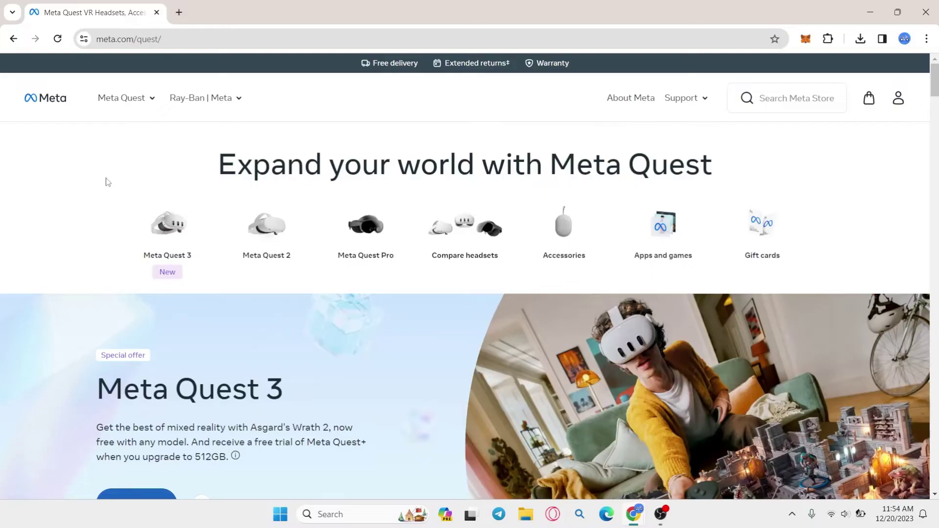
left_click(753, 242)
scroll(610, 301, "down", 3)
scroll(609, 301, "down", 2)
scroll(609, 301, "down", 1)
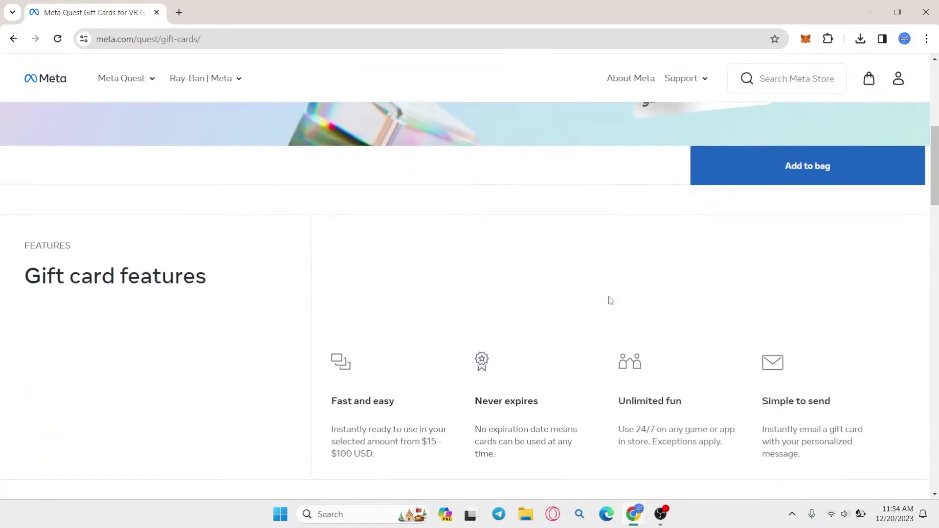
scroll(609, 301, "up", 1)
scroll(609, 301, "up", 1)
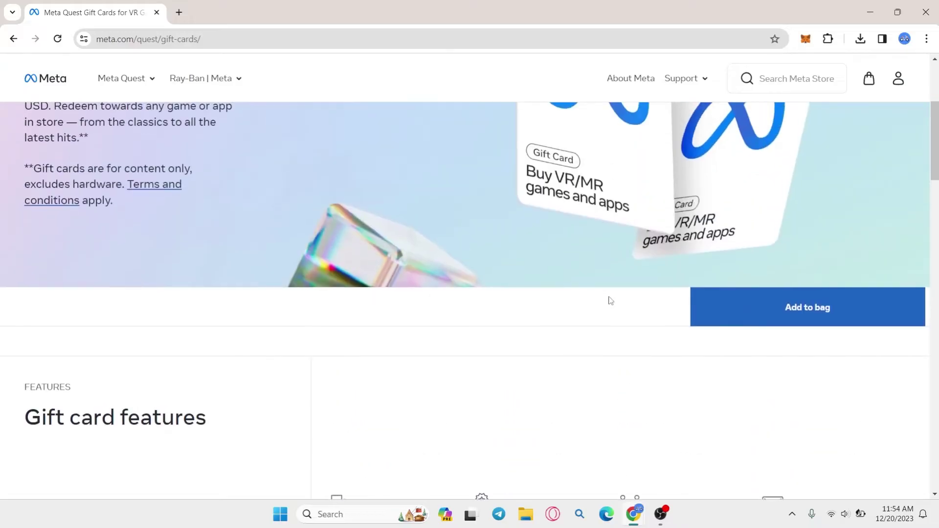
Add a $50 USD gift card for Myself to the bag and dismiss the confirmation panel.
left_click(770, 315)
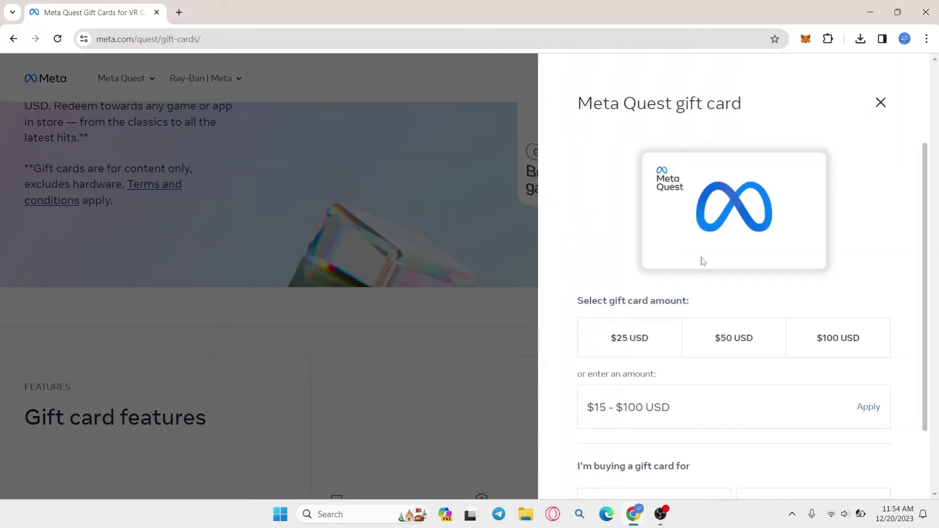
scroll(702, 262, "down", 1)
left_click(621, 250)
left_click(747, 255)
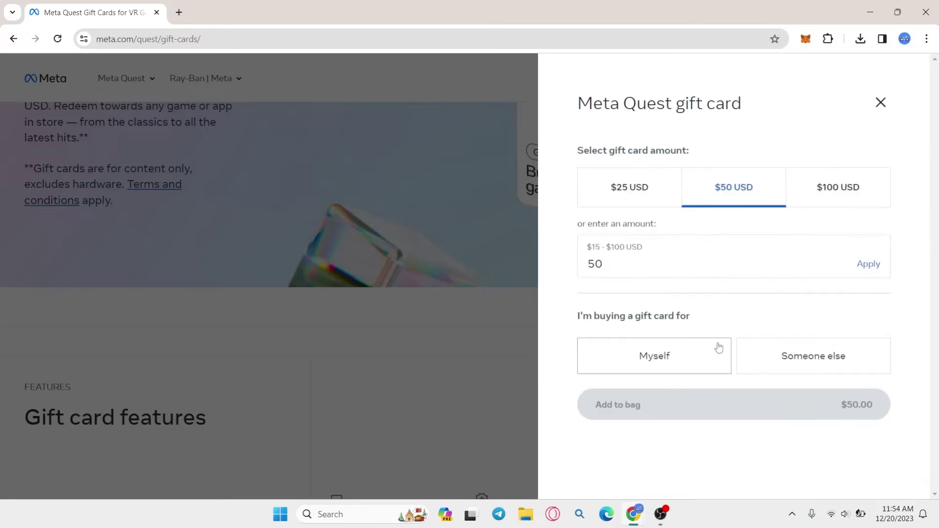
left_click(683, 364)
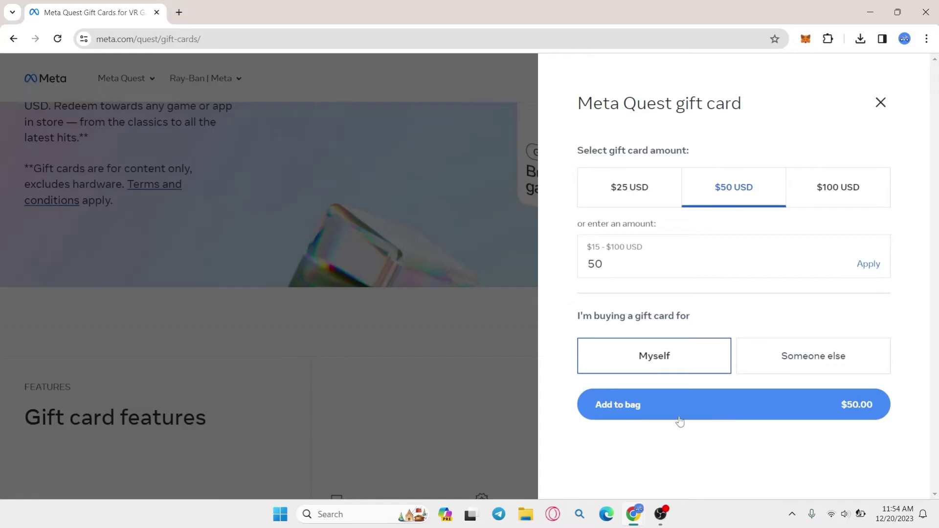
left_click(678, 417)
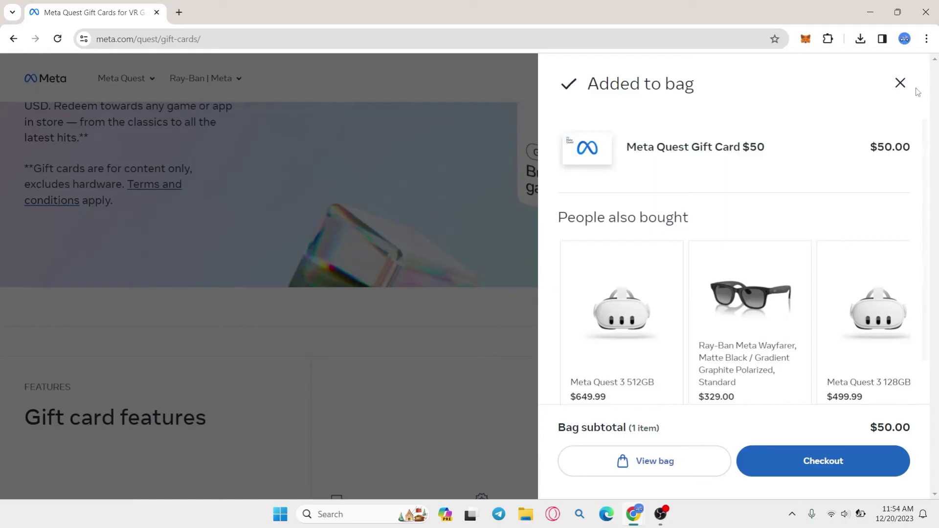
left_click(901, 83)
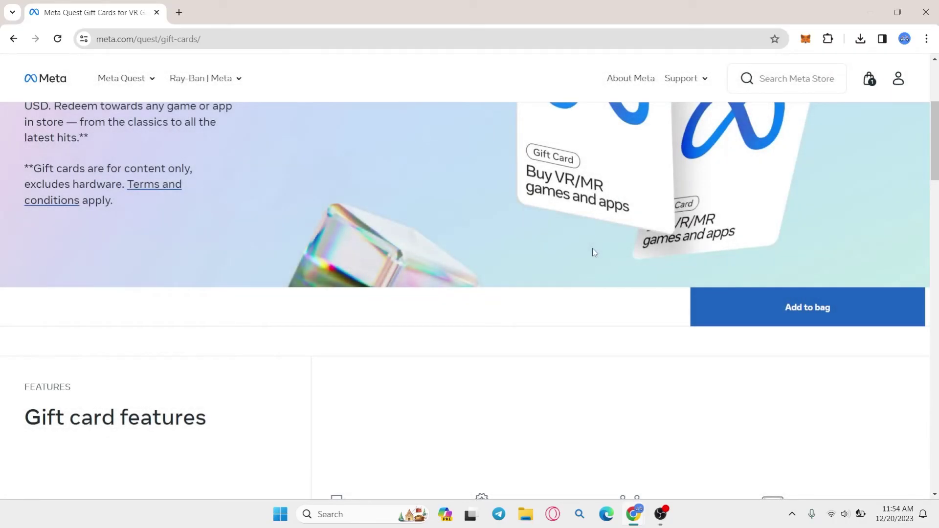
Close the Chrome window with Alt+F4, leaving the Windows desktop visible.
key("alt+F4")
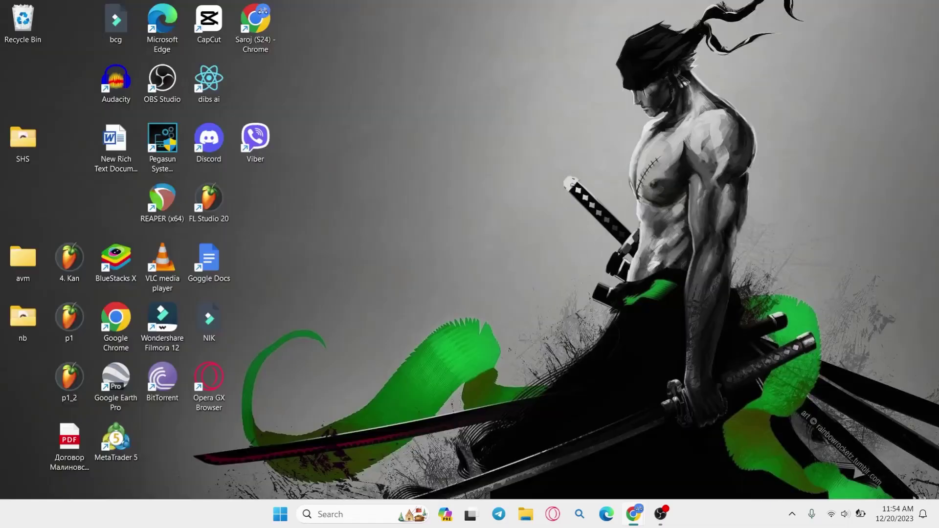